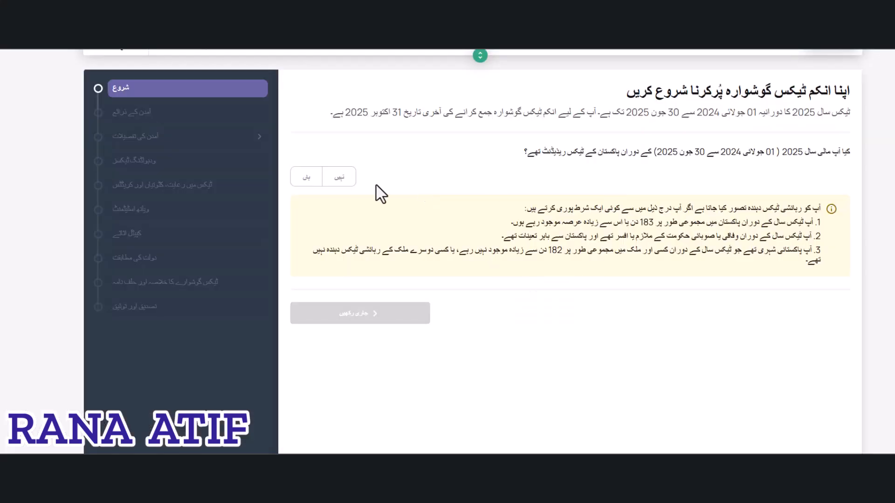
- Declare Pakistan tax residency and other income sources for tax year 2025, and accept moving to the detailed return form
click(304, 177)
click(334, 322)
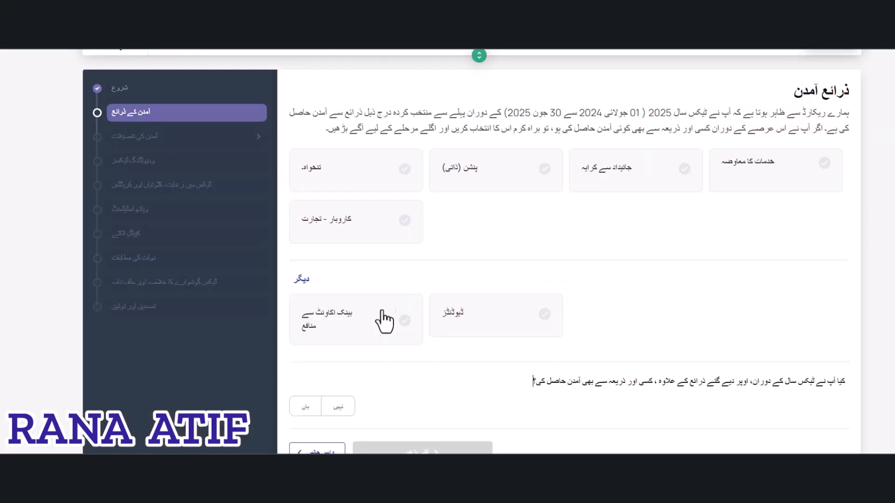
scroll(354, 336, down, 1)
click(305, 385)
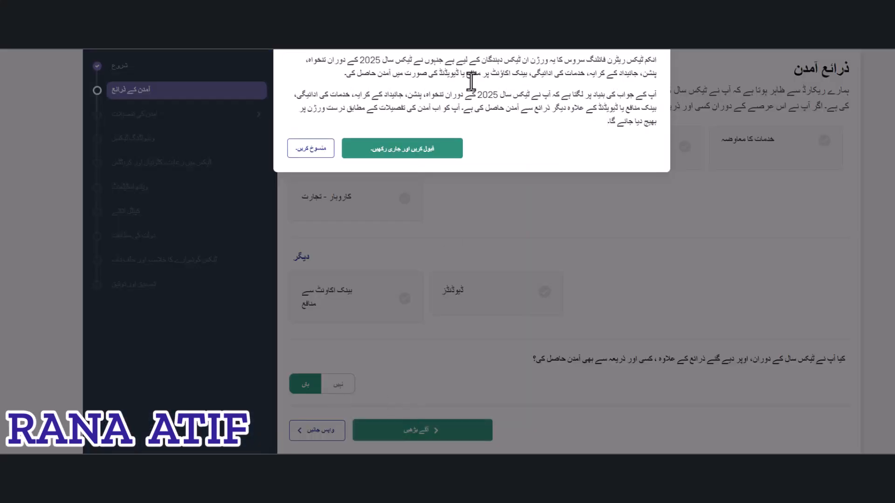
click(431, 151)
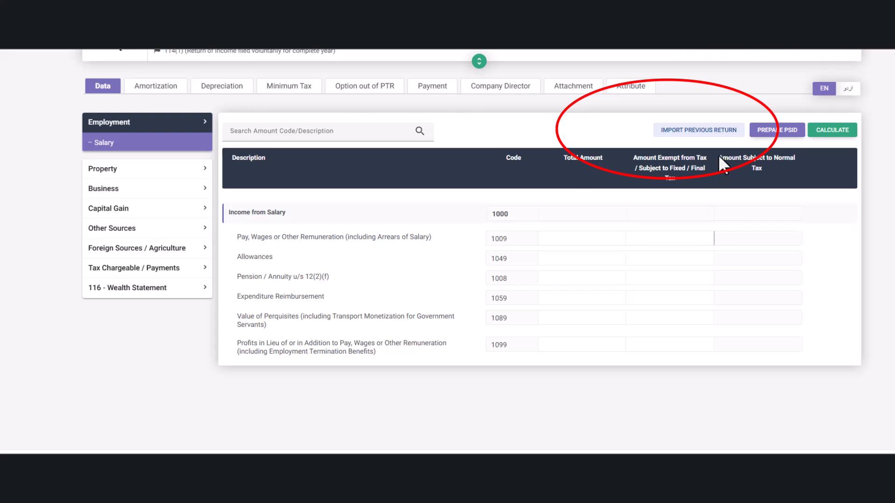
- Import the previous return's data into the 2025 return and recalculate it
click(714, 133)
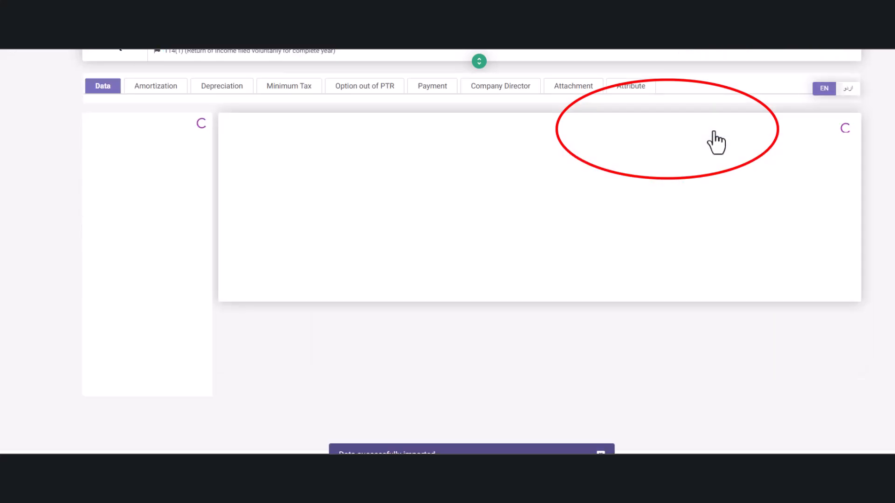
click(837, 133)
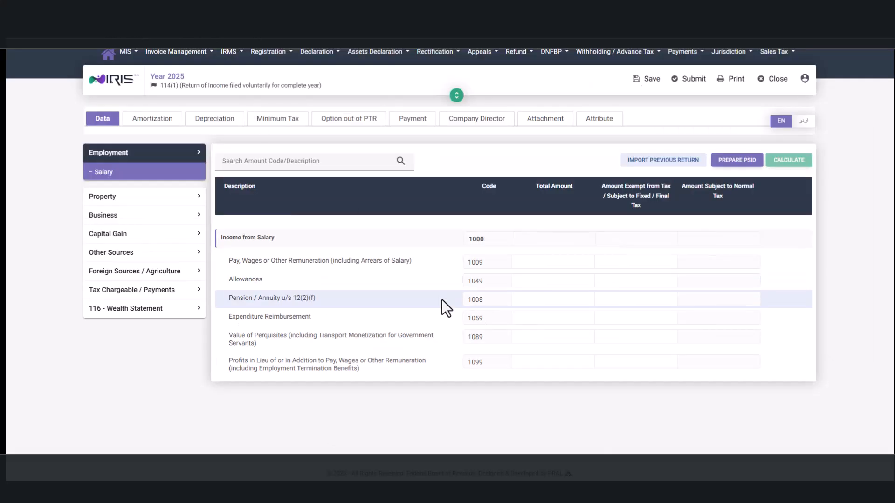
- Review the imported business assets, equity and liabilities and the business's other revenues
click(175, 216)
click(195, 330)
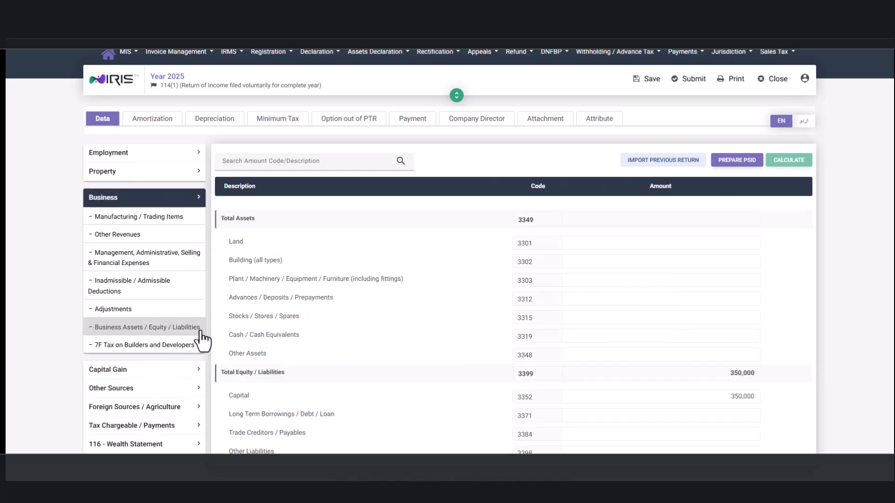
click(139, 272)
click(156, 237)
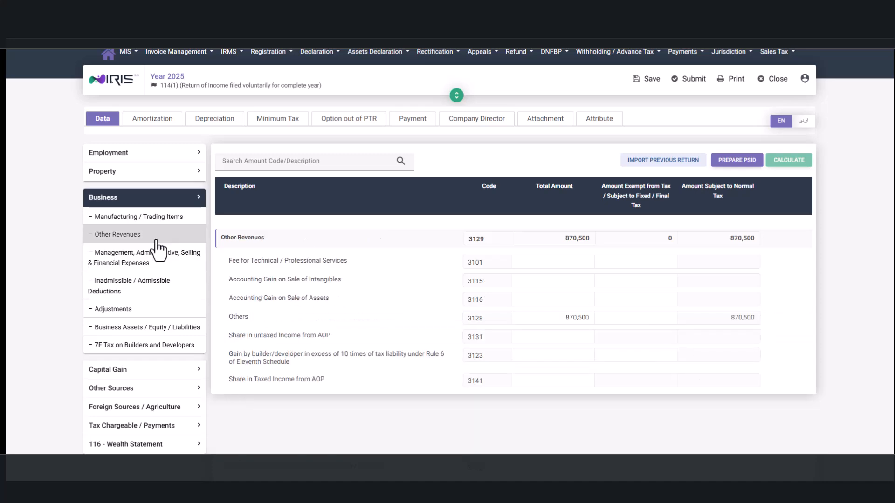
- Examine the income figures in the tax computations, including the income from business
click(104, 426)
scroll(135, 387, down, 1)
click(135, 396)
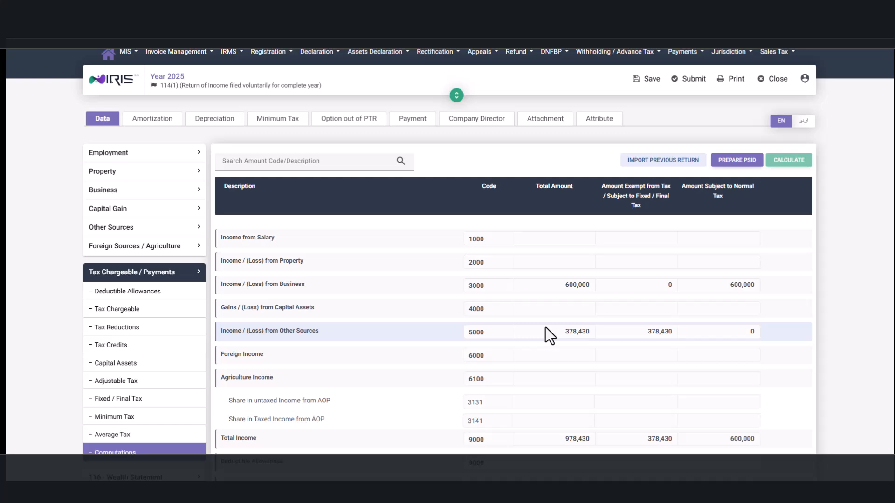
scroll(545, 327, down, 15)
scroll(548, 328, up, 15)
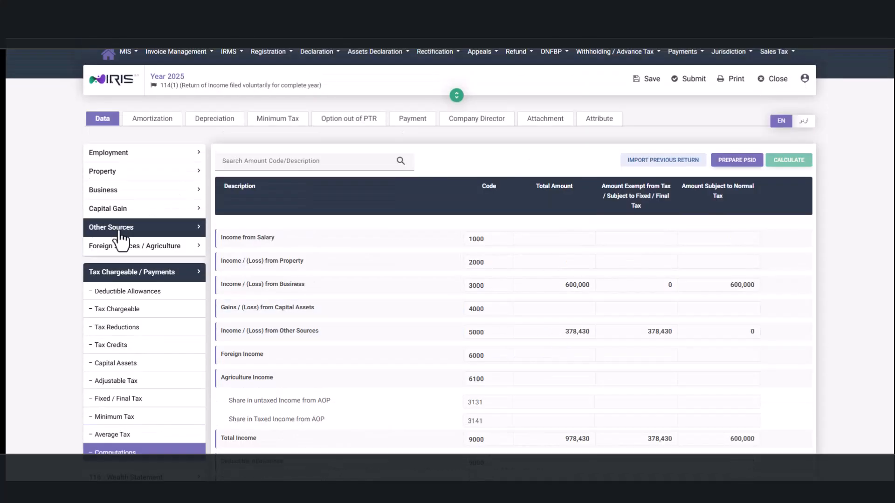
drag(568, 286, 619, 287)
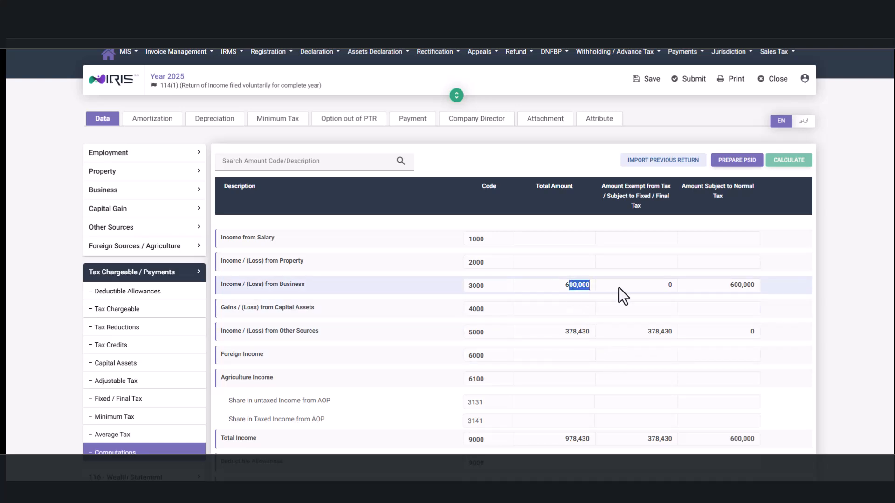
- Set the Capital amount under business equity and liabilities to 500,000 and recalculate the return
click(134, 191)
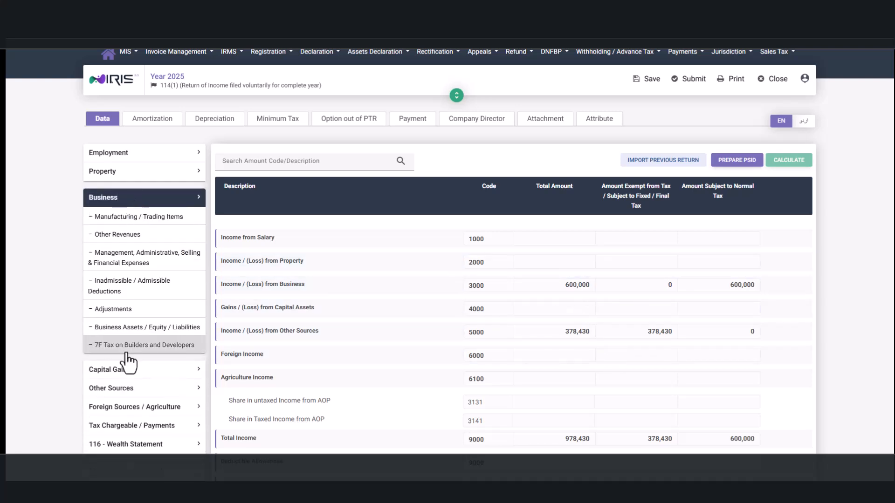
click(169, 453)
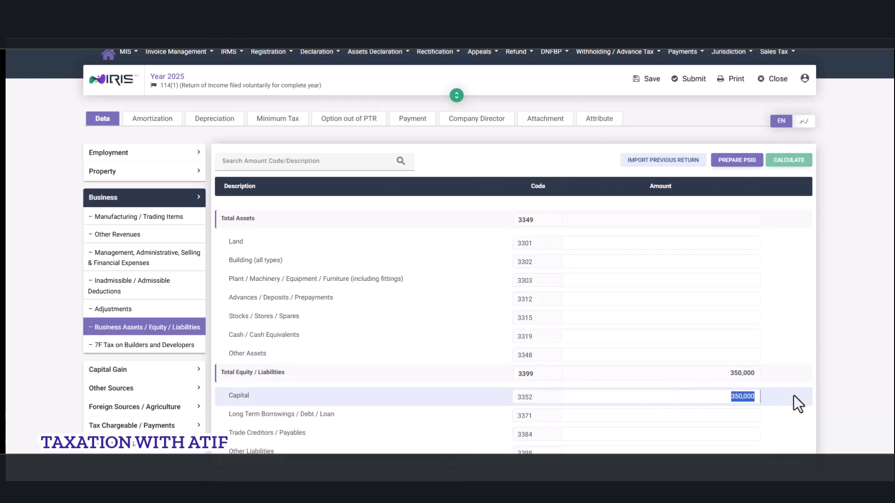
text(5000000)
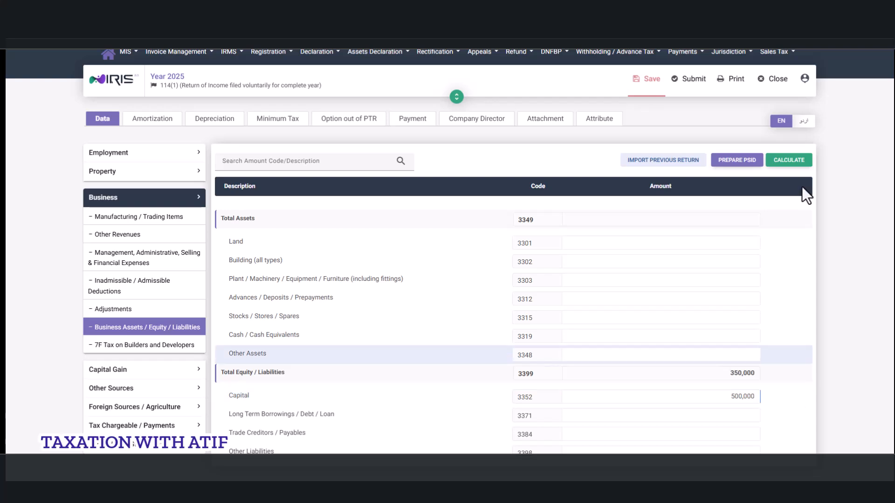
click(803, 157)
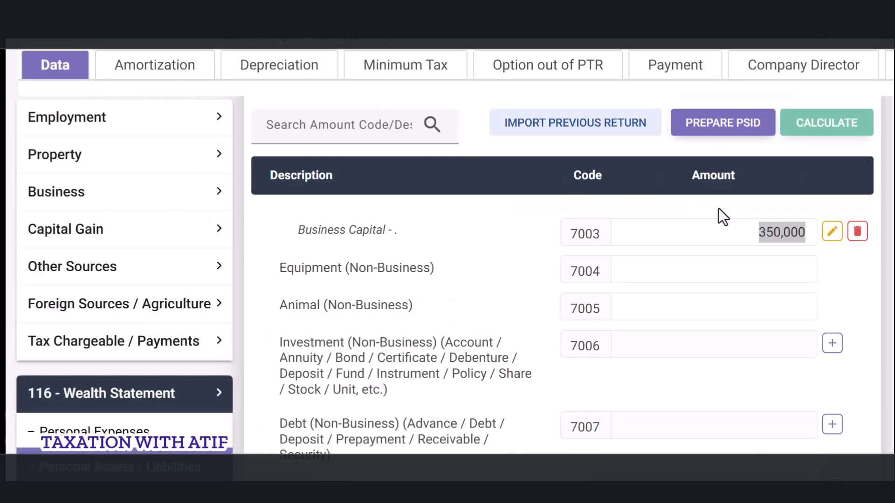
- Set the Business Capital amount in the wealth statement's personal assets to 500,000 and recalculate
click(741, 238)
drag(738, 227, 803, 236)
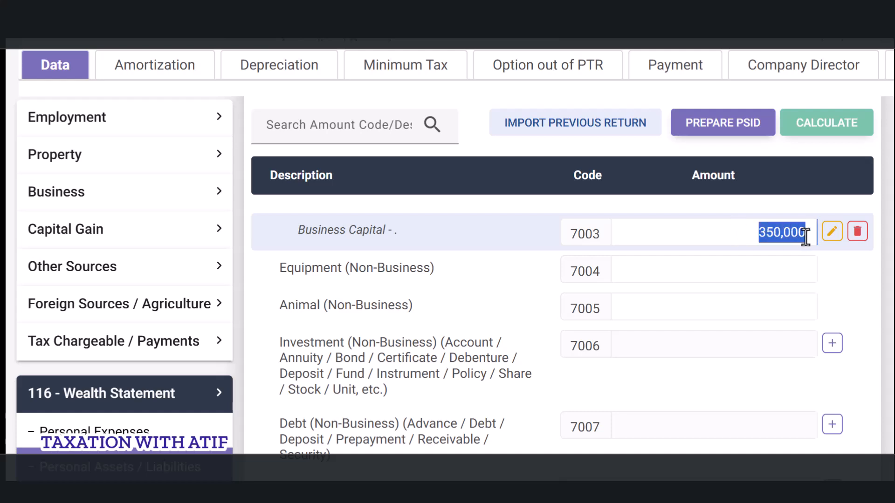
text(50)
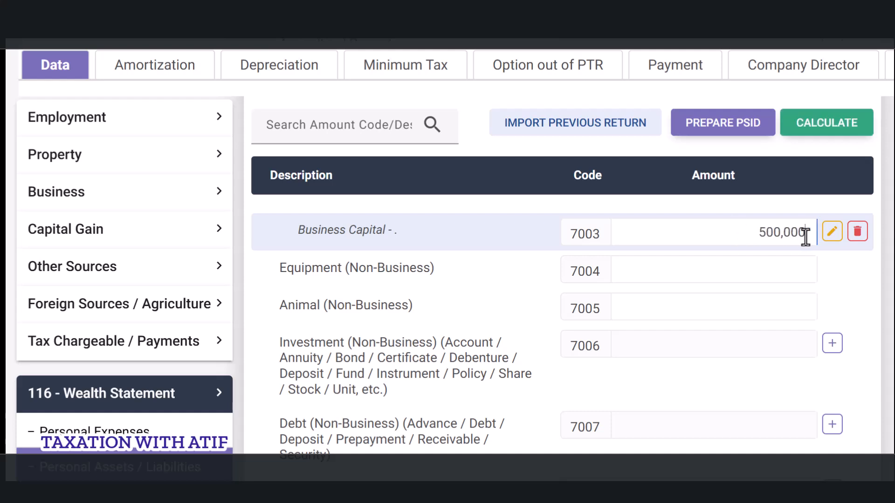
click(841, 124)
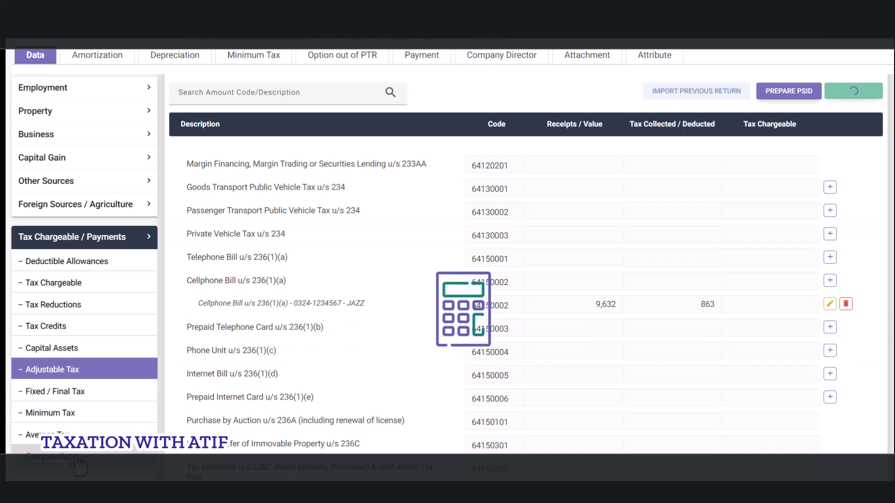
- Examine the tax computations for taxable income, tax chargeable, withholding income tax and refundable income tax
scroll(493, 327, down, 3)
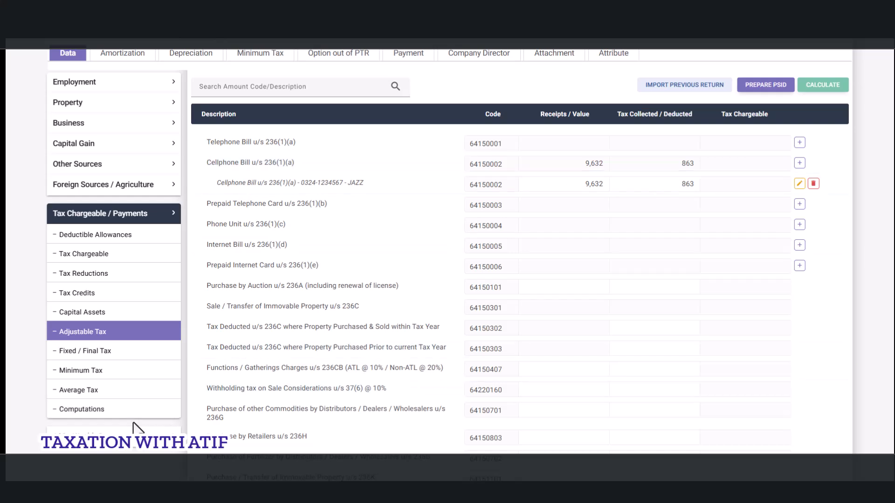
click(113, 421)
scroll(650, 386, down, 10)
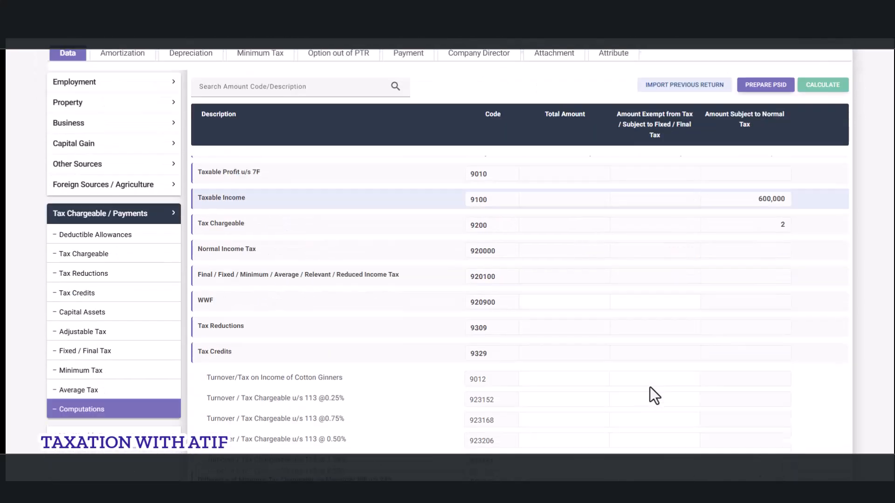
scroll(650, 388, down, 4)
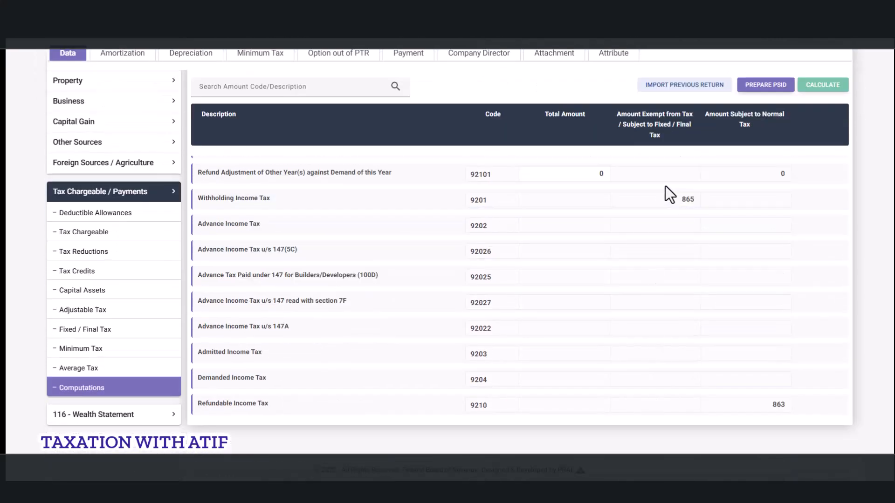
double_click(671, 199)
click(677, 227)
scroll(600, 334, up, 15)
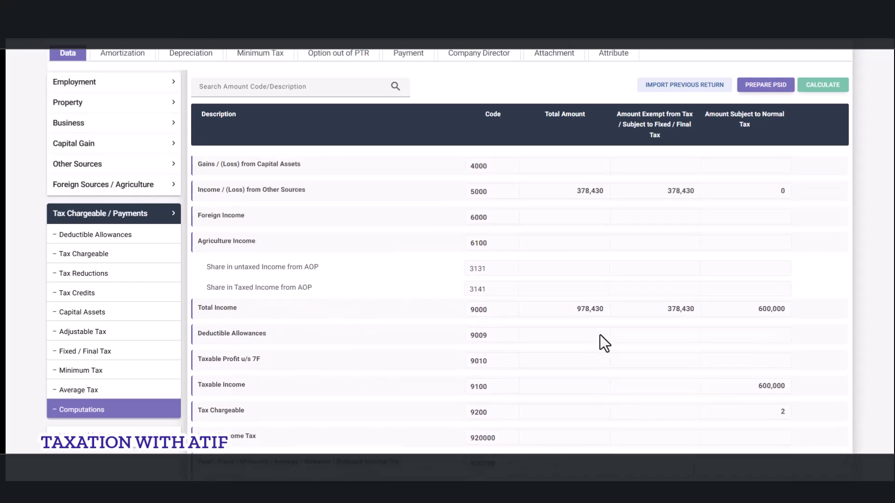
- Check the adjustable tax entries down to the cellphone bill deduction under section 236(1)(a)
click(83, 331)
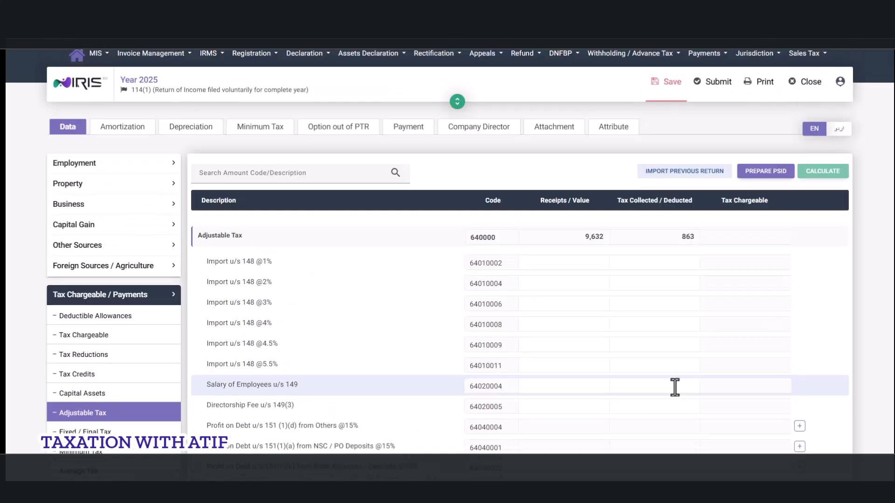
scroll(578, 344, down, 10)
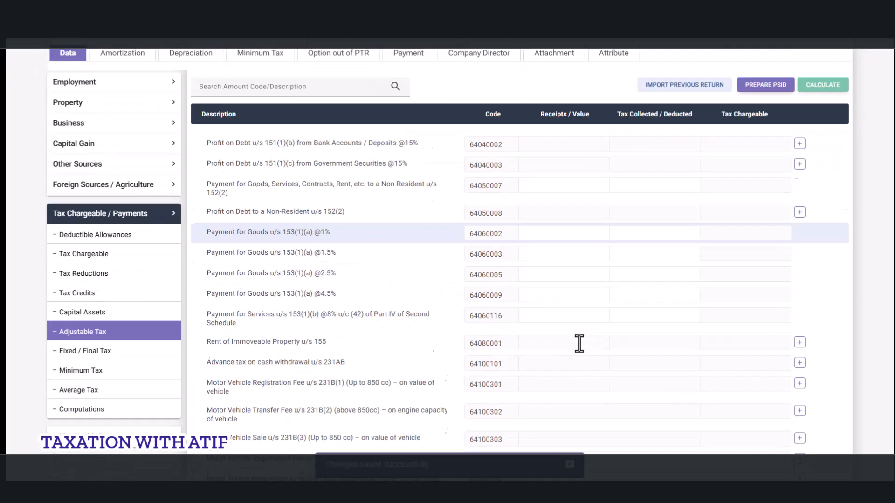
scroll(579, 344, down, 10)
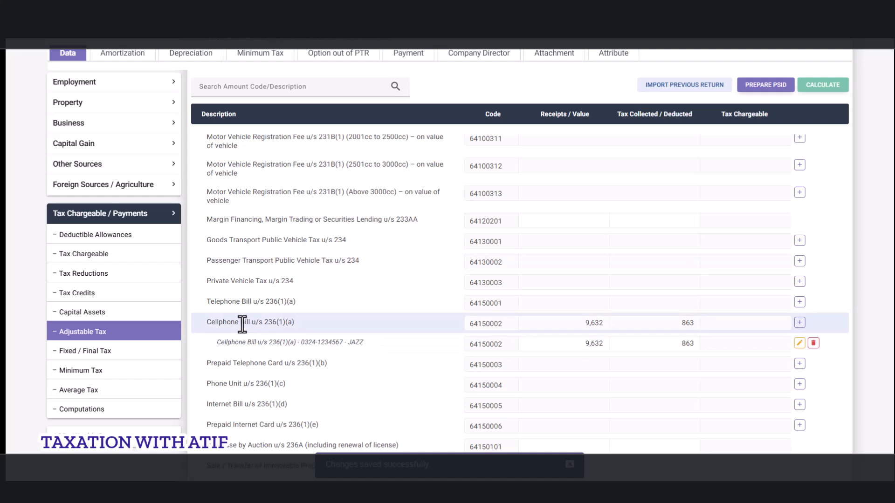
scroll(242, 325, up, 15)
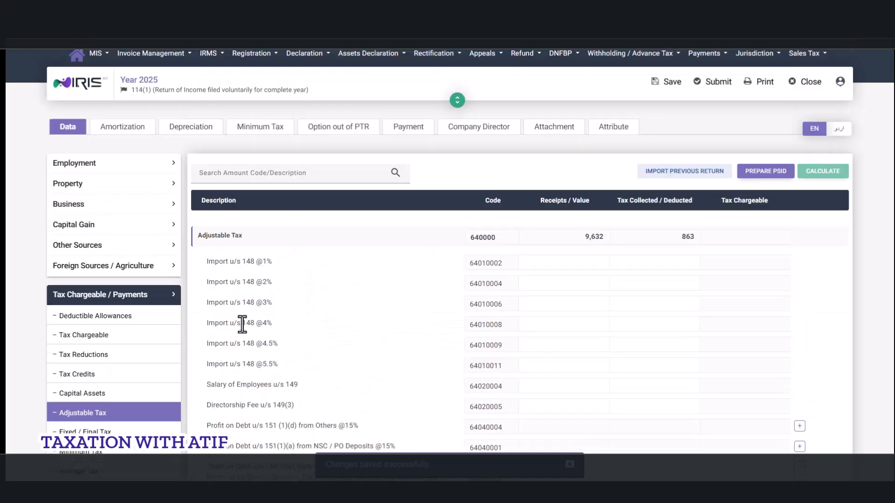
- Review the business section and check the total income, taxable income and tax chargeable figures
click(136, 208)
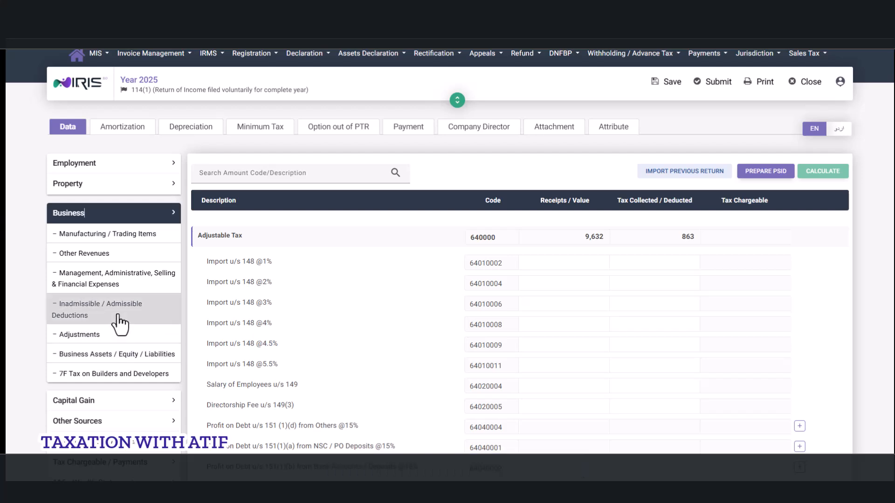
click(119, 282)
scroll(642, 330, down, 3)
scroll(642, 330, up, 3)
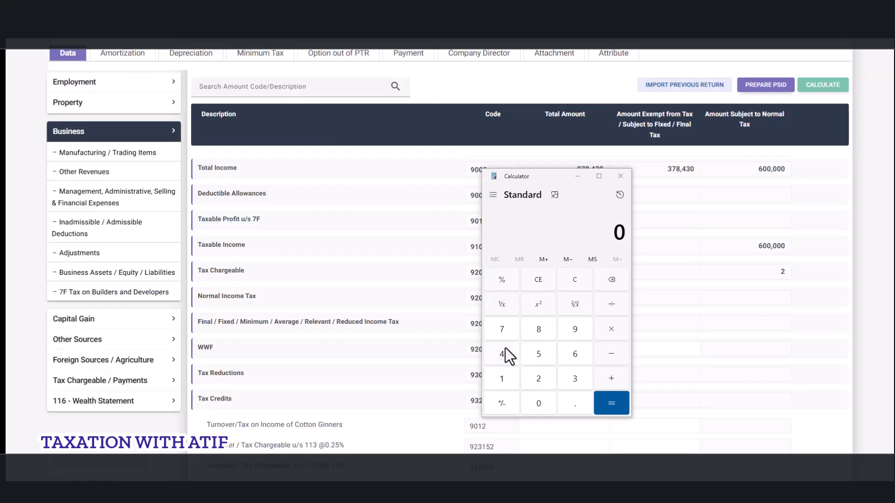
- Divide 75000 by 15 in the Calculator
click(499, 330)
click(539, 360)
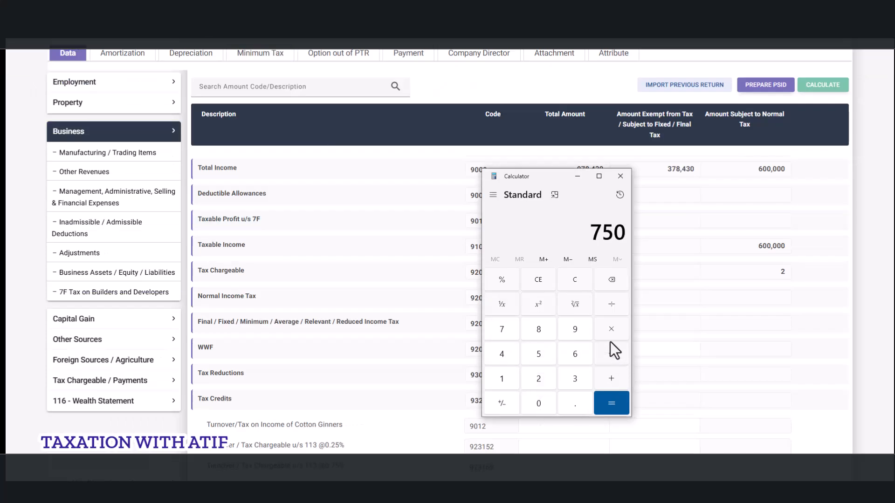
click(553, 402)
click(553, 402)
click(610, 305)
click(502, 376)
click(547, 357)
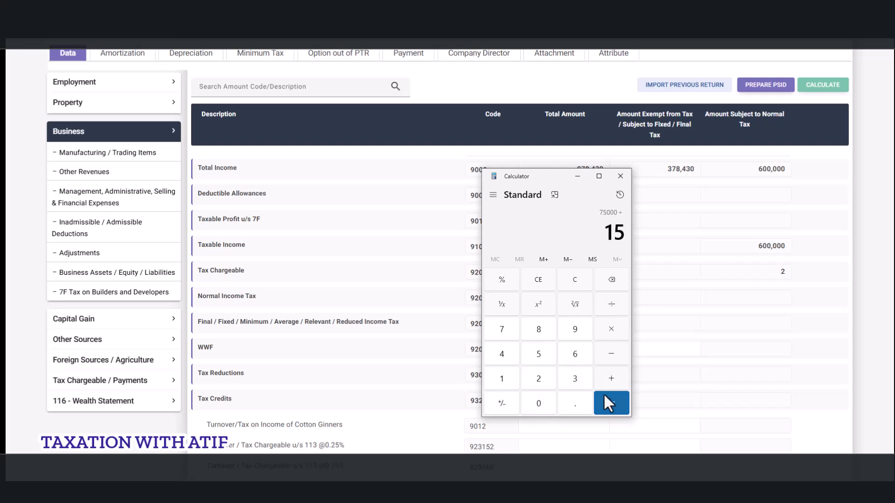
click(610, 404)
drag(574, 232, 685, 228)
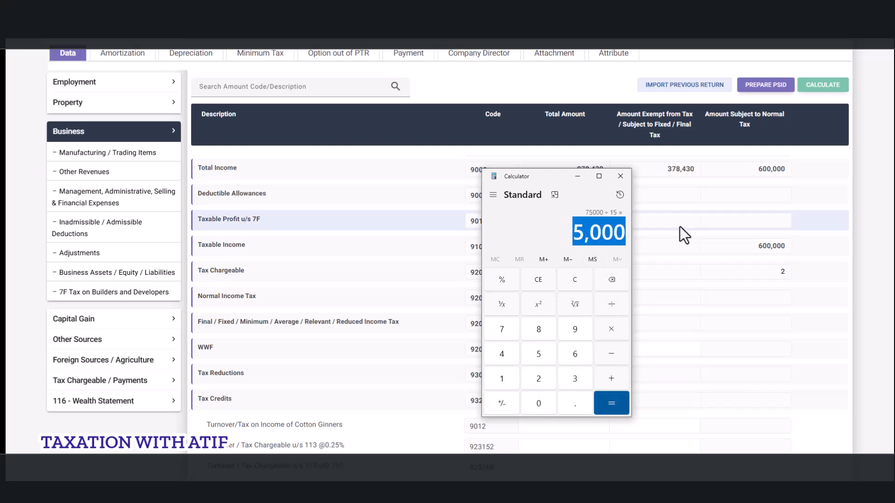
right_click(577, 230)
click(529, 242)
click(527, 242)
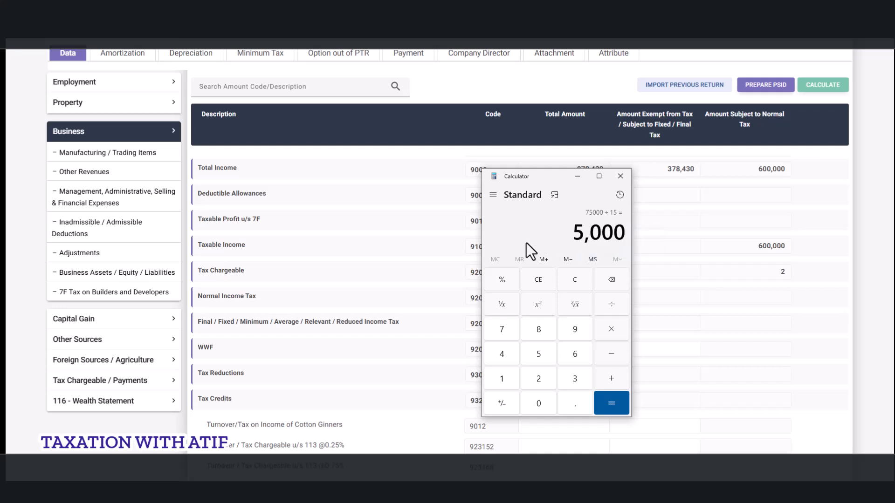
drag(577, 233, 632, 232)
click(598, 232)
double_click(597, 232)
click(325, 104)
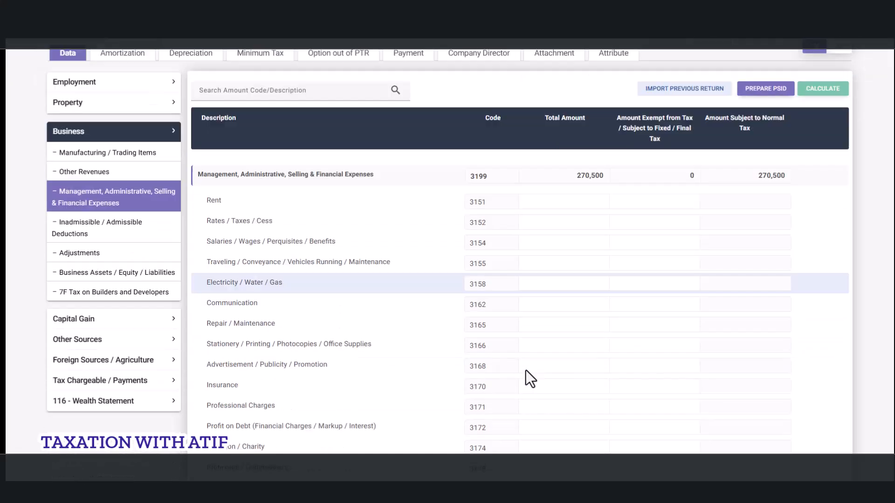
- Set the total amount of Other Indirect Expenses in the business's administrative expenses to 350,000 and recalculate
scroll(529, 378, down, 3)
drag(566, 399, 644, 408)
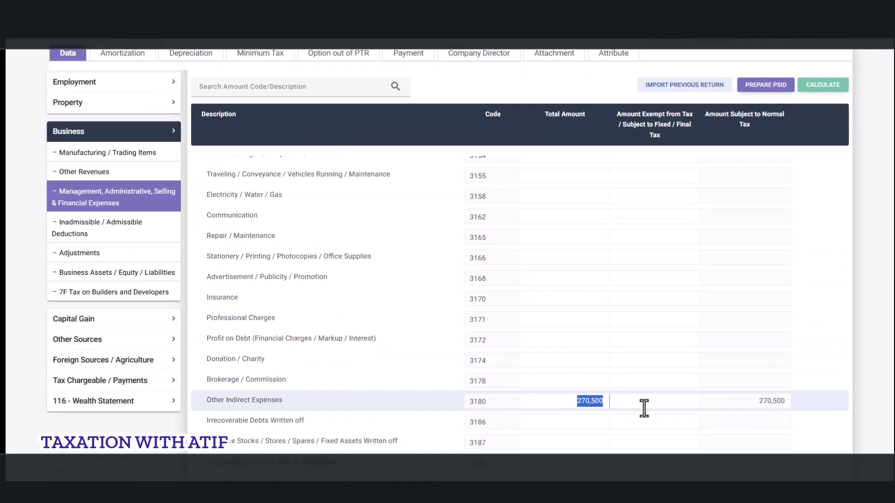
text(33)
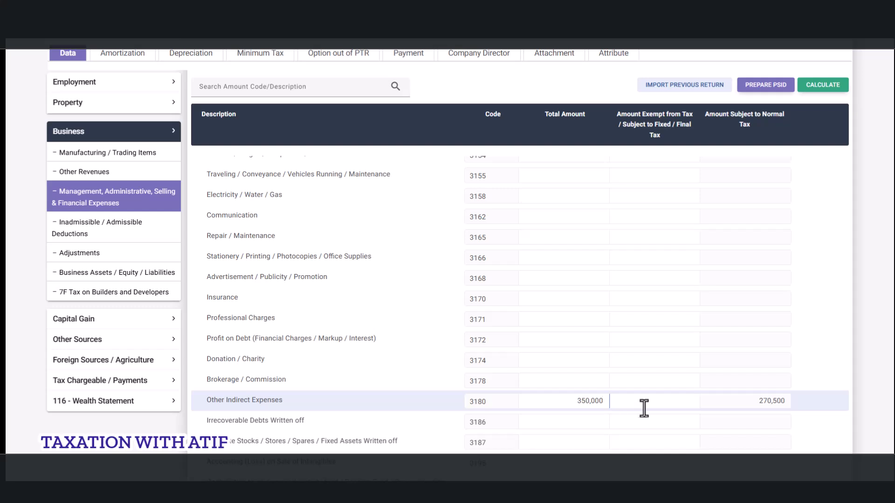
click(820, 85)
- Copy the Other Indirect Expenses total into the Calculator and add 605000 to 350000
double_click(586, 397)
right_click(596, 403)
click(619, 304)
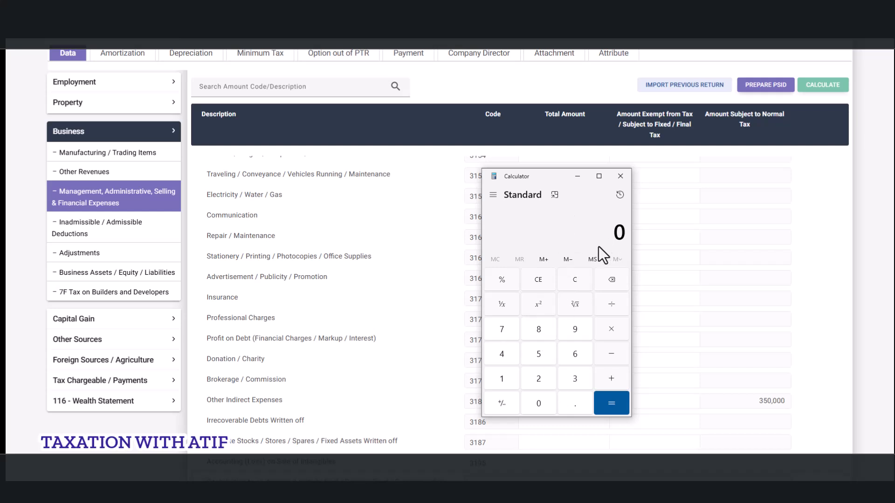
click(622, 252)
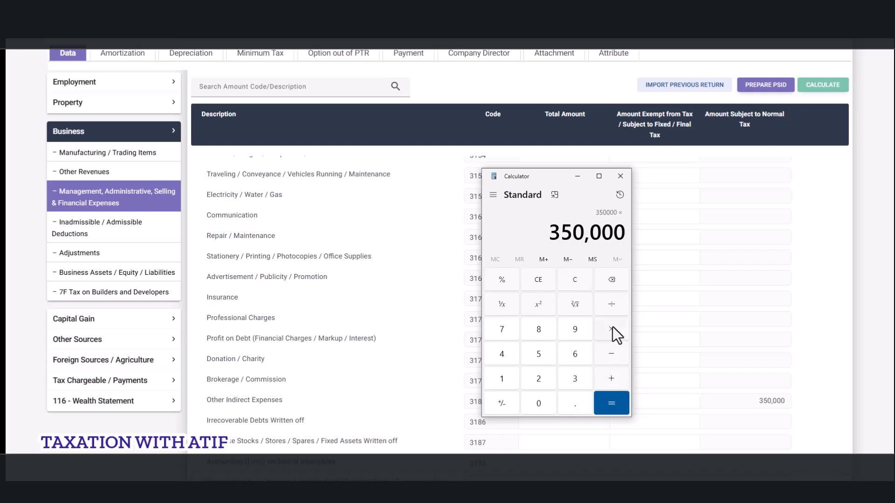
click(611, 378)
click(585, 353)
click(542, 412)
click(541, 412)
click(541, 411)
click(611, 403)
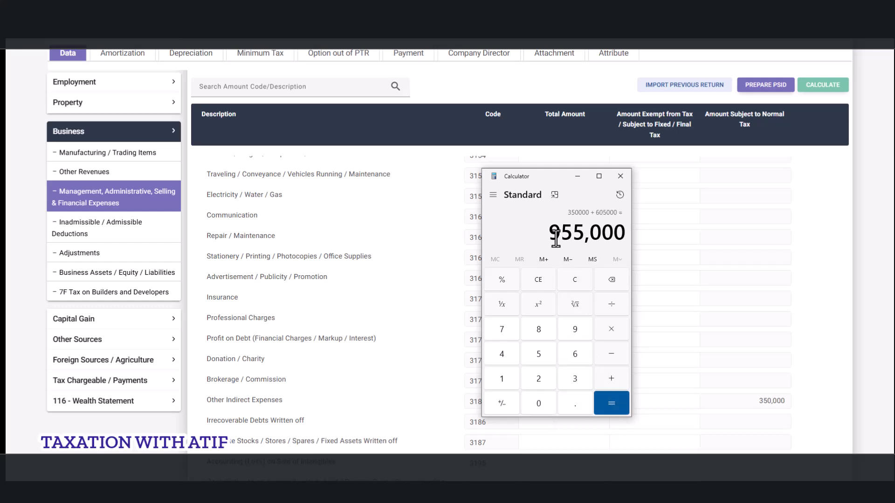
- Copy the sum into the total amount of Others under the business's Other Revenues, 955,000, and recalculate the return
drag(551, 232, 654, 236)
right_click(600, 232)
click(615, 242)
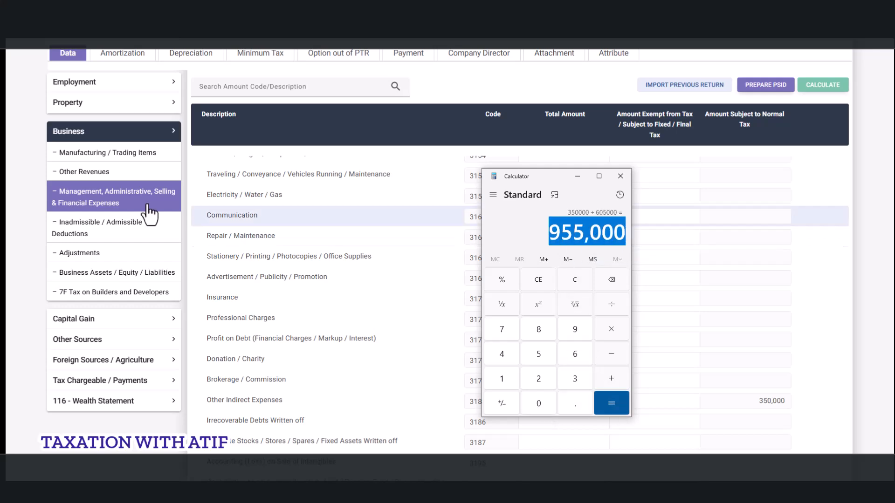
click(82, 167)
click(83, 171)
double_click(577, 350)
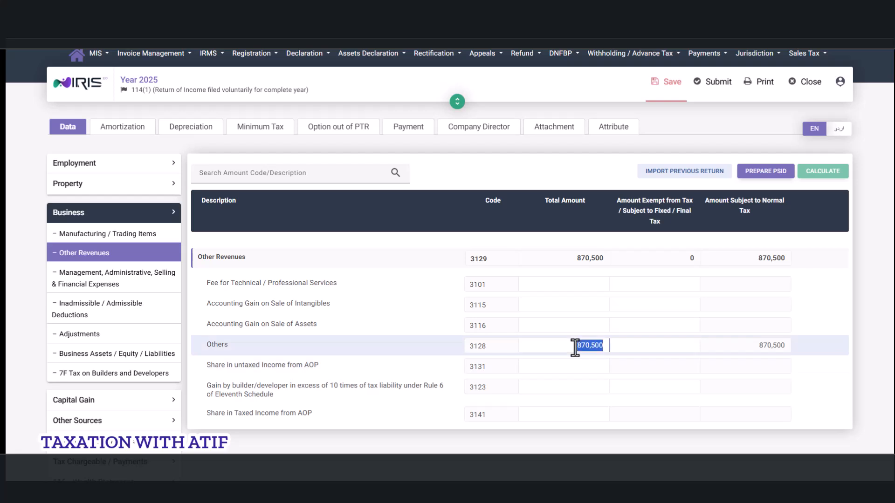
right_click(588, 346)
click(592, 179)
click(822, 171)
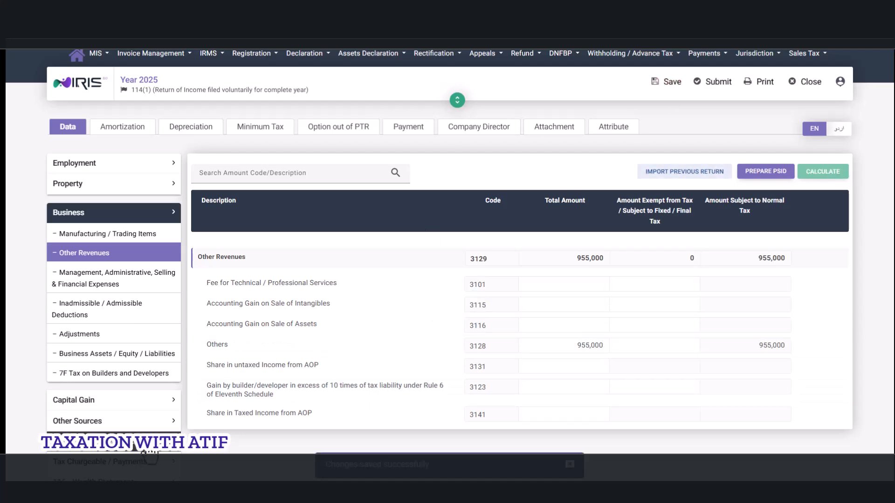
- Review the tax computations from business income down to refundable income tax, and save the return
scroll(136, 449, down, 2)
click(119, 396)
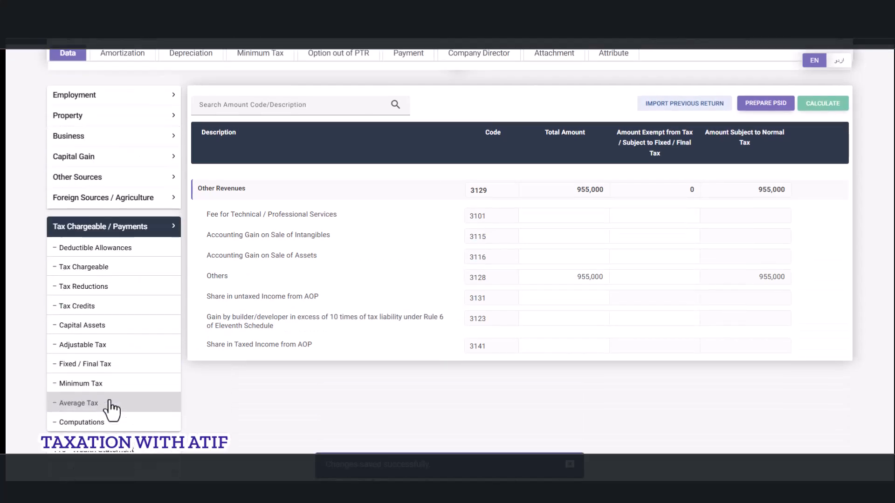
click(110, 423)
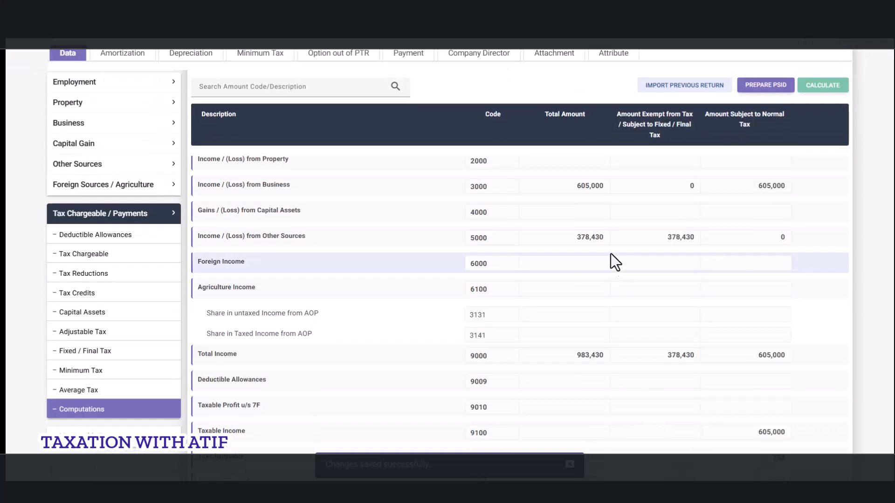
double_click(557, 186)
scroll(684, 424, down, 12)
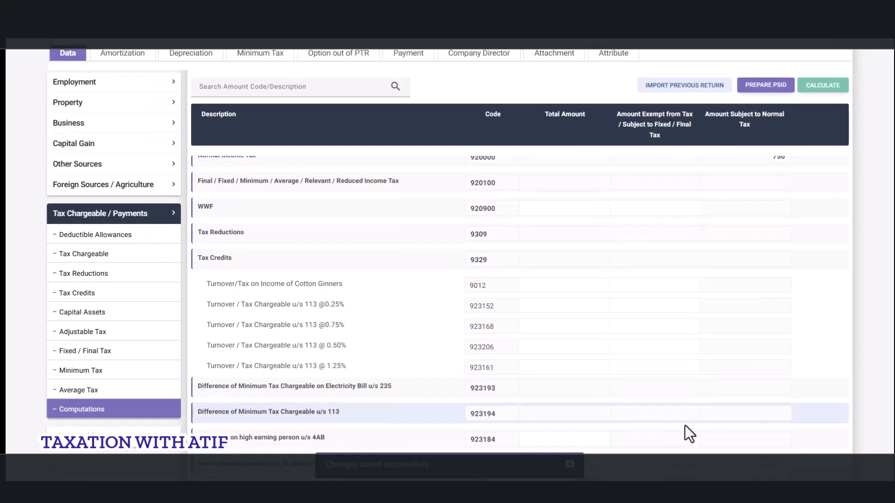
scroll(685, 429, down, 3)
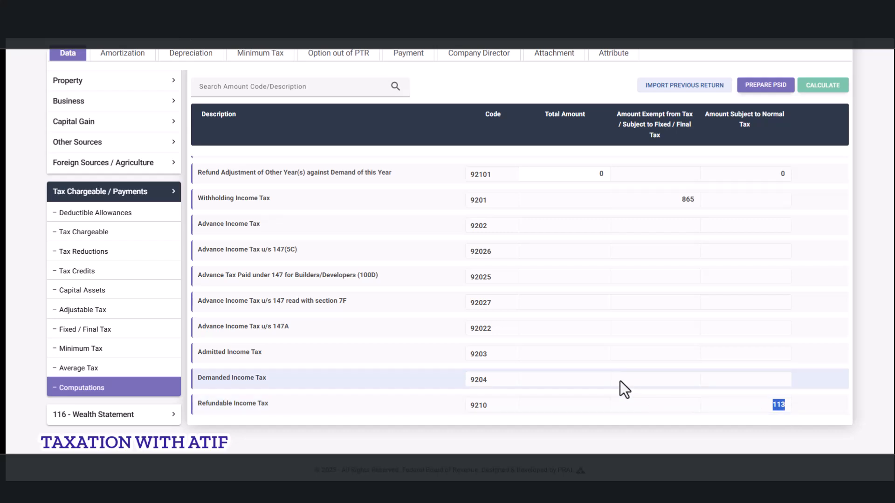
scroll(620, 381, up, 15)
scroll(619, 381, up, 5)
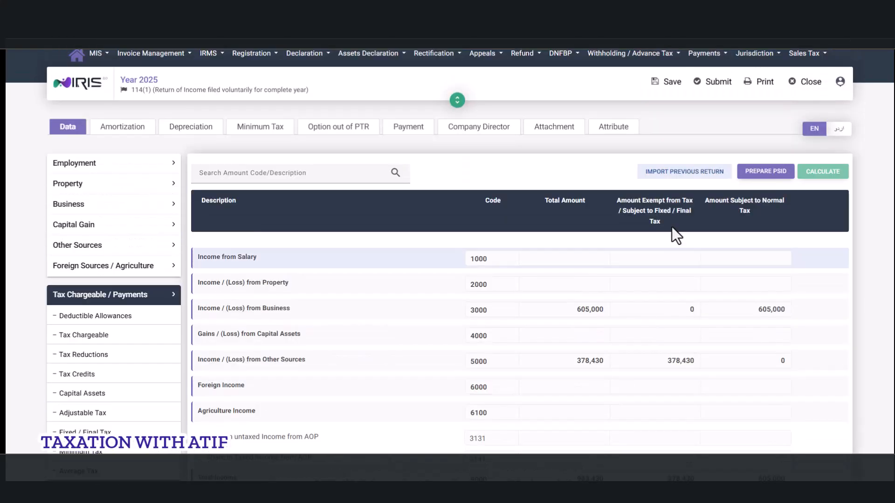
click(669, 93)
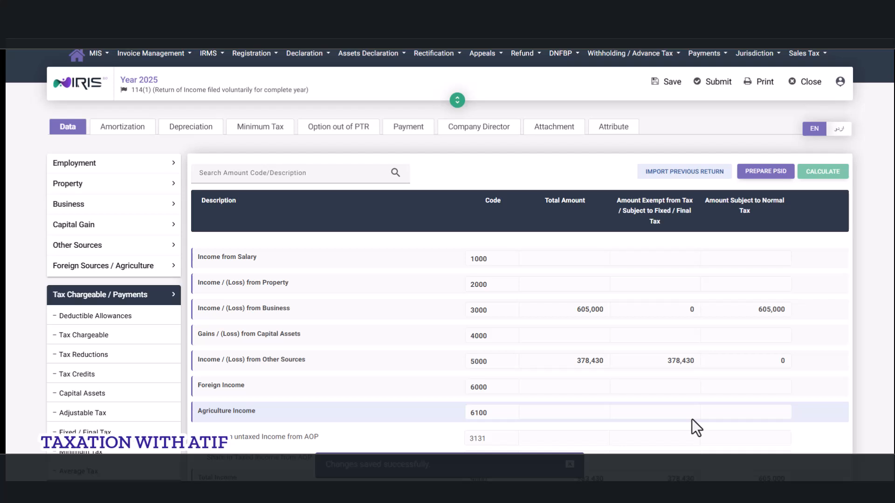
- Set both the total and exempt amounts of Annuity / Pension under Other Sources receipts to 415,000 and recalculate
drag(200, 359, 361, 363)
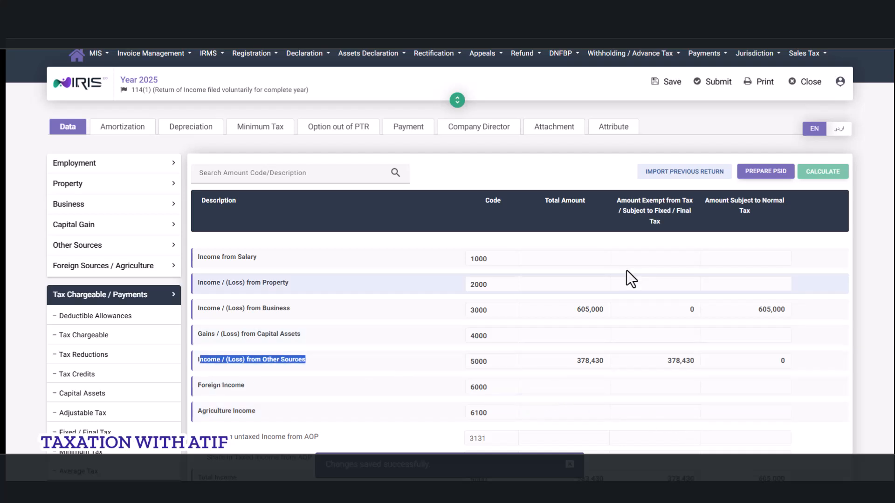
click(86, 244)
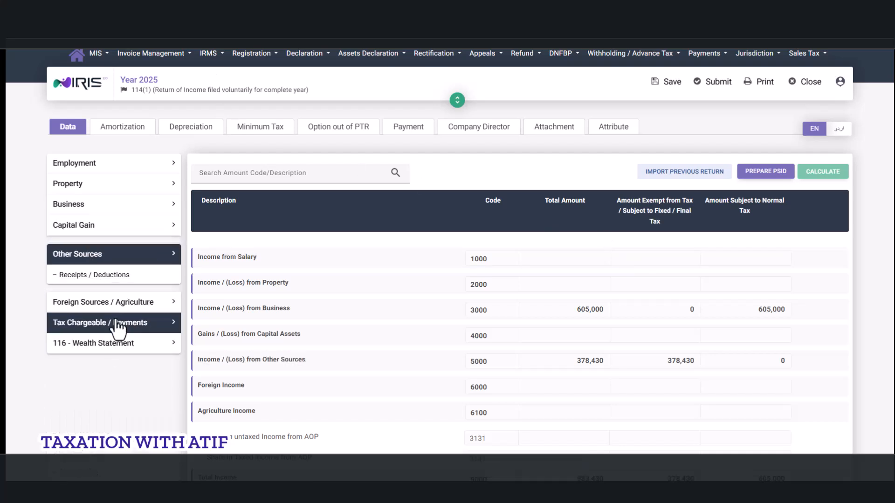
click(124, 279)
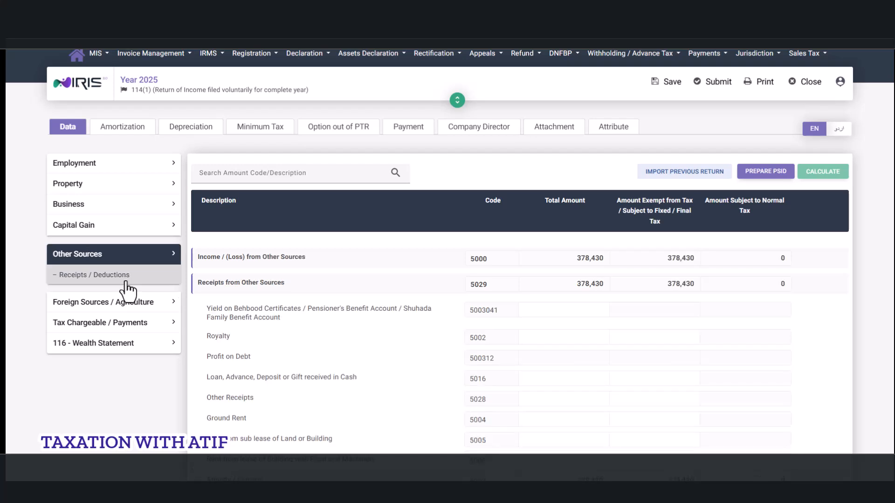
scroll(599, 375, down, 3)
click(566, 363)
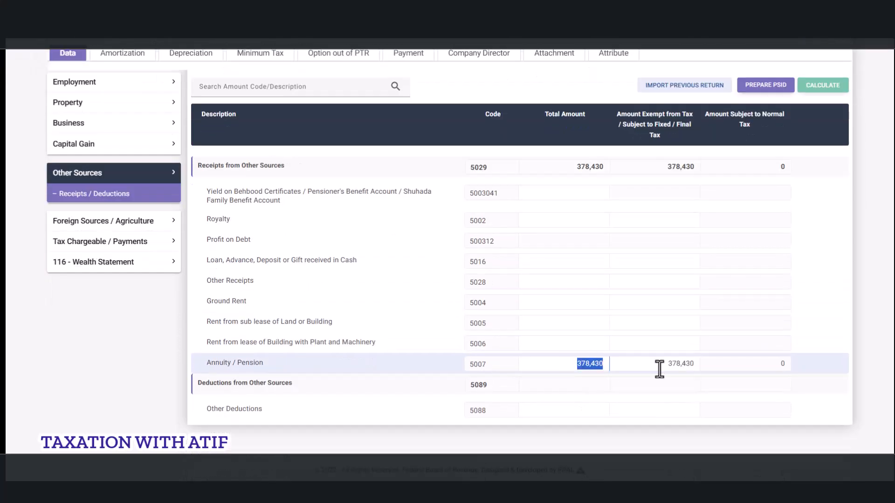
text(415,000)
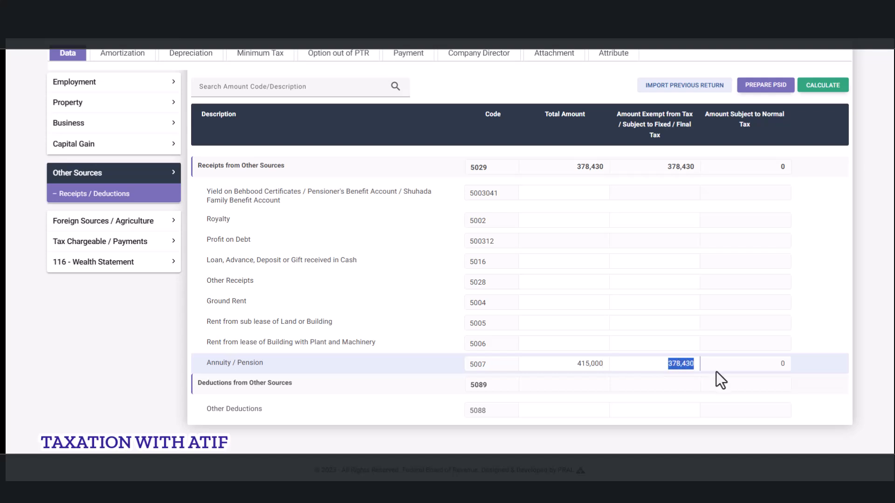
text(415000)
click(835, 97)
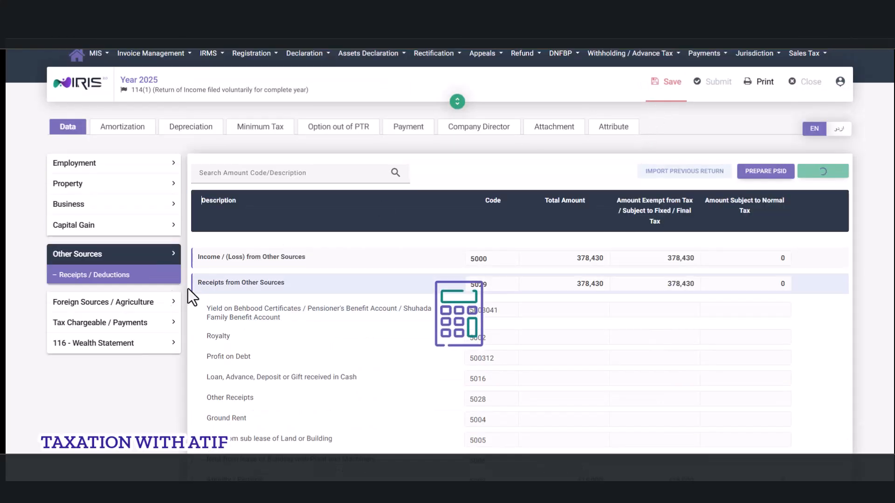
- Check the income from business and other sources and the refundable income tax in the computations
click(58, 324)
scroll(89, 410, down, 2)
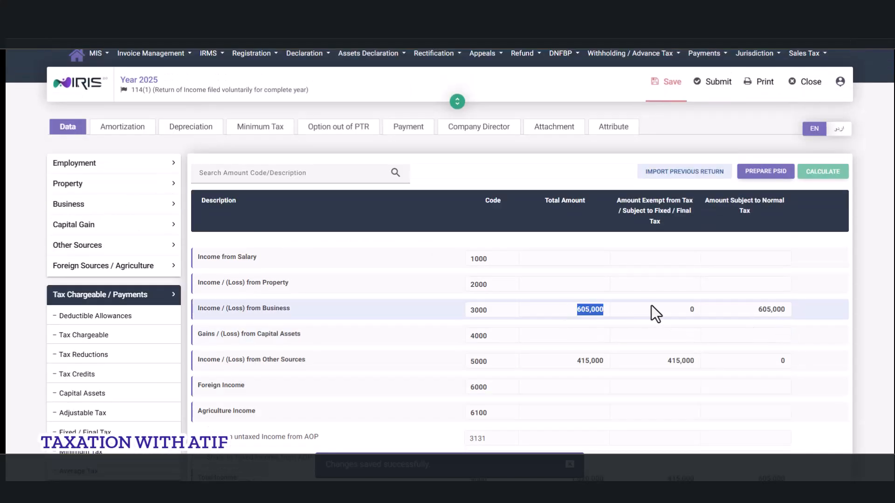
scroll(662, 375, down, 10)
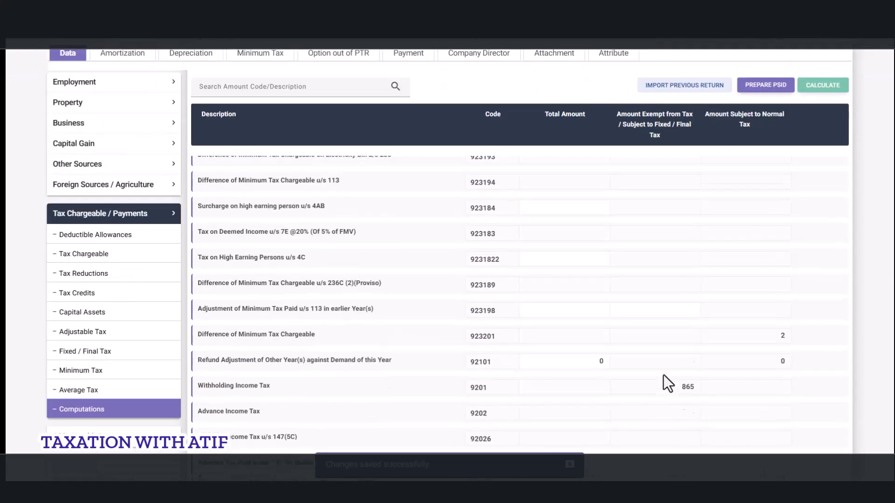
scroll(663, 376, down, 5)
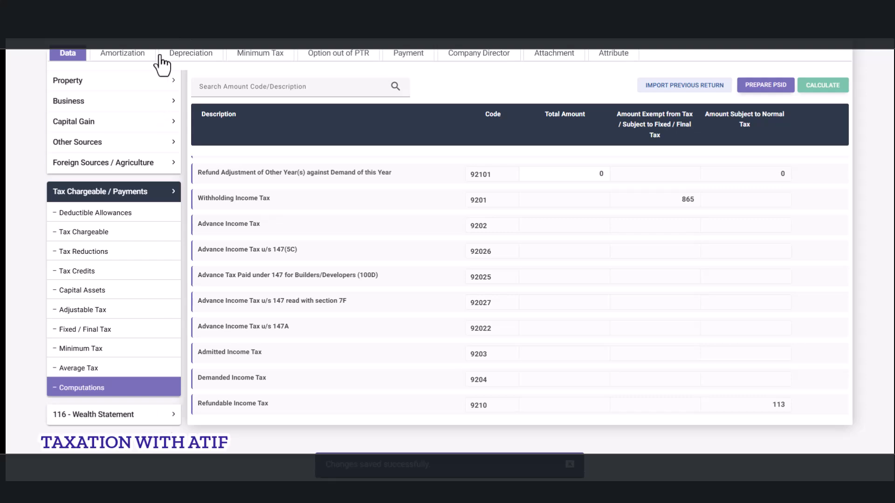
- Set Income Declared as per Return for the year Exempt from Tax to 415,000 in the net assets reconciliation, recalculate and save
click(122, 416)
scroll(833, 381, up, 3)
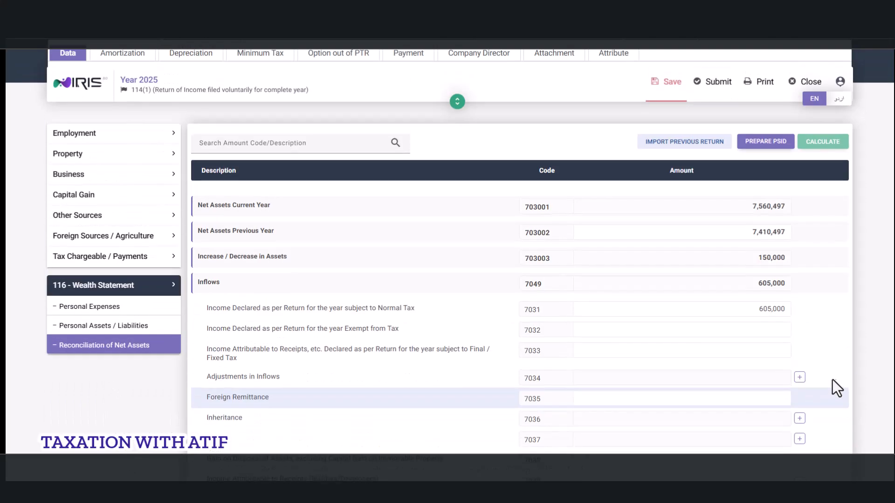
click(759, 336)
click(727, 365)
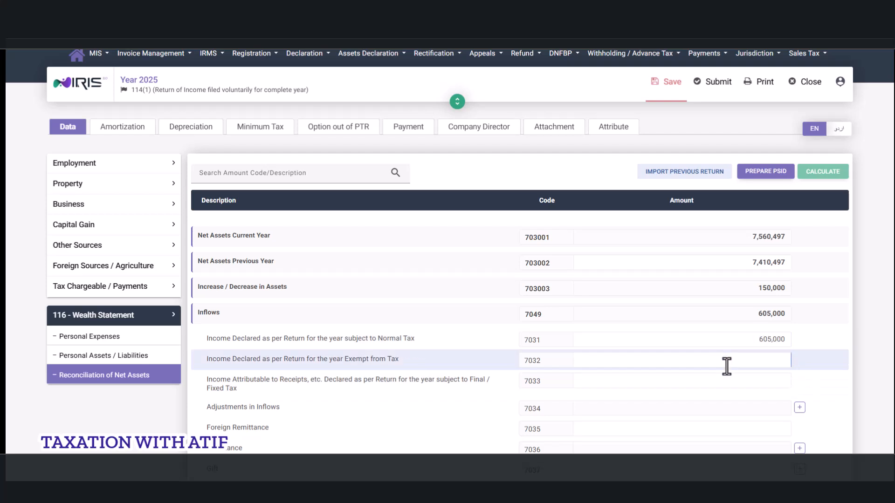
text(4150000)
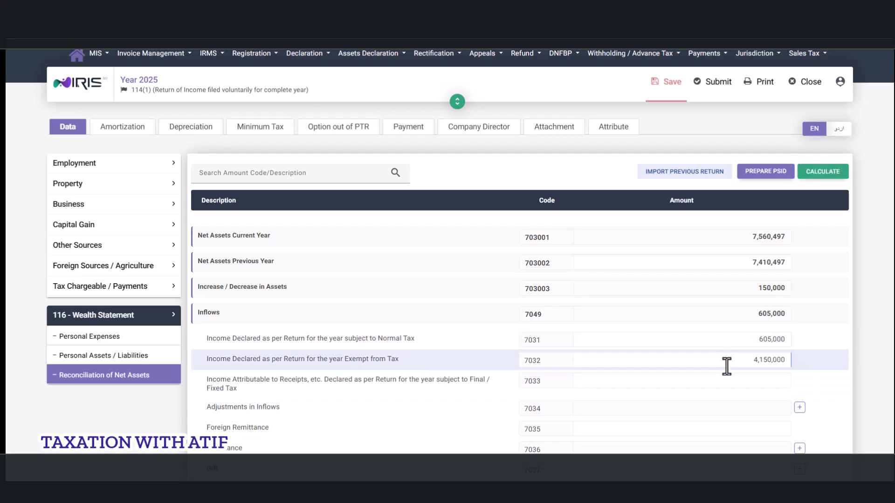
key(BackSpace)
click(822, 172)
scroll(729, 349, down, 6)
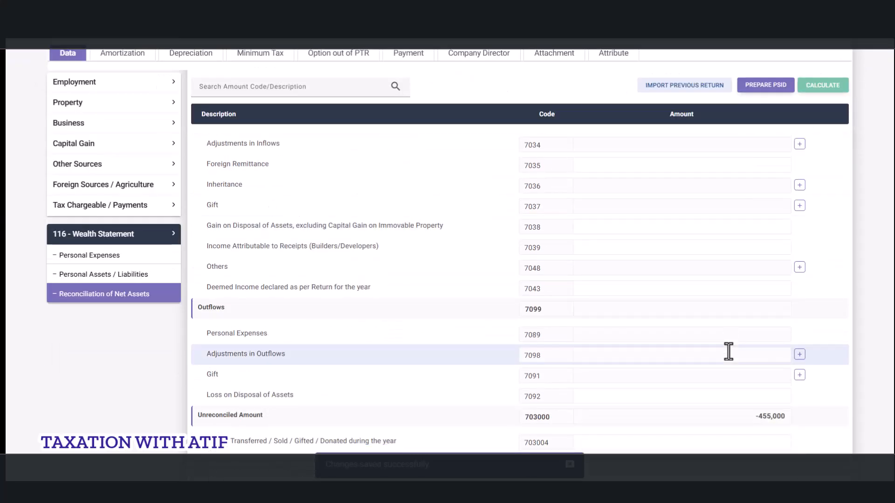
scroll(728, 351, up, 6)
click(667, 83)
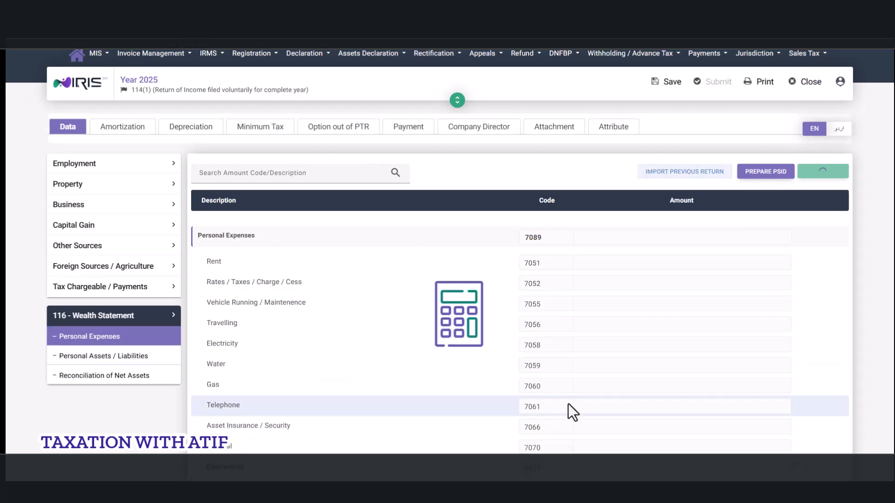
- Set Other Personal / Household Expenses in the wealth statement's personal expenses to 490,000 and recalculate
scroll(607, 402, down, 4)
click(617, 387)
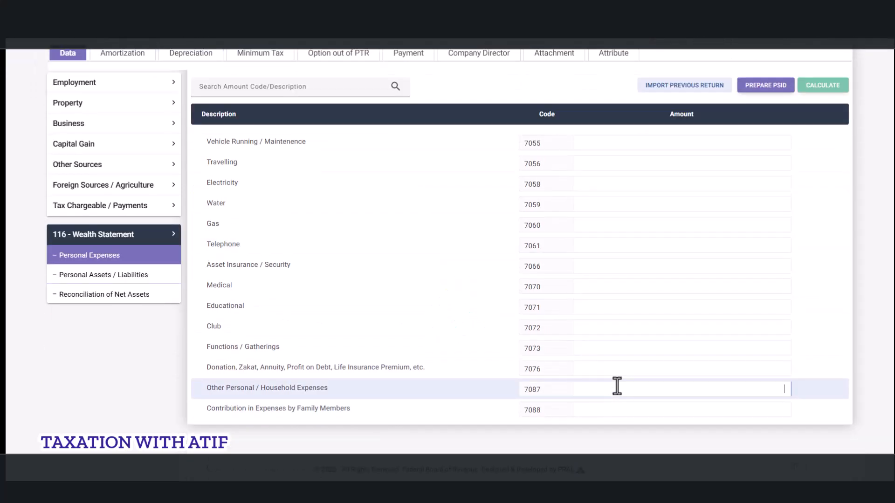
text(4)
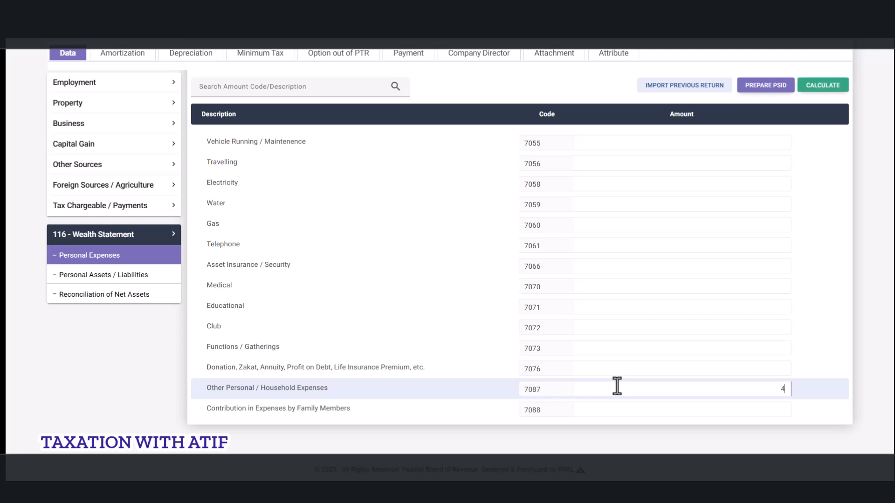
text(90,000)
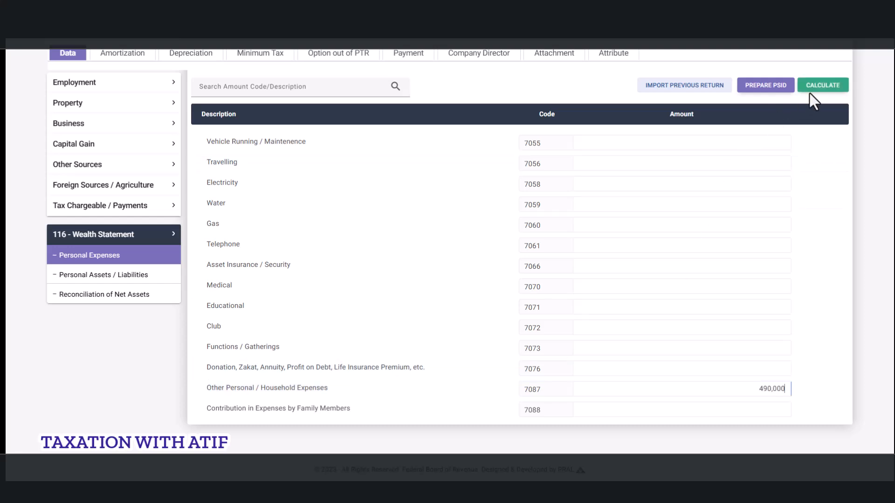
click(836, 85)
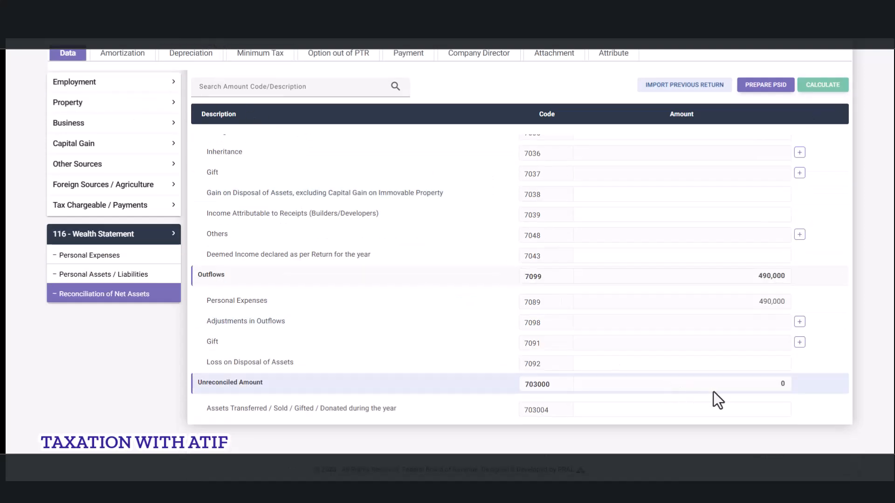
- Review the net assets and inflows in the reconciliation, and open the return's attributes
scroll(718, 395, up, 1)
scroll(746, 352, up, 5)
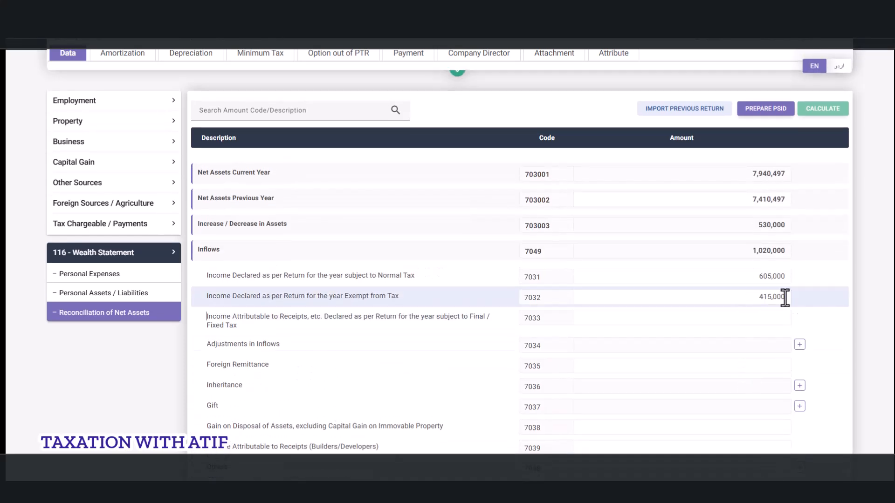
click(726, 300)
click(840, 305)
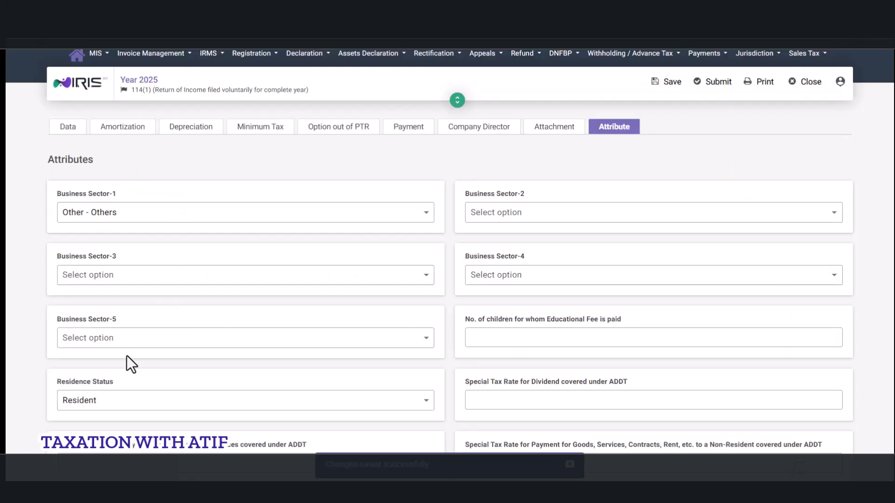